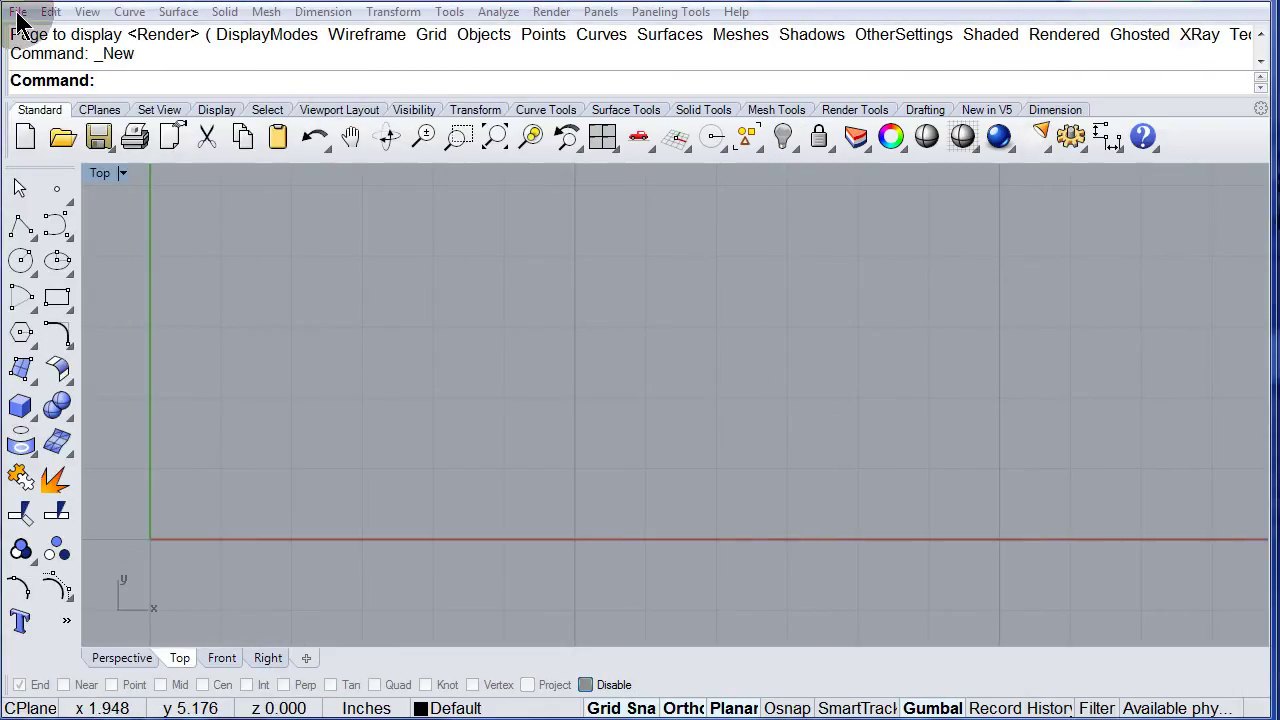
Open the 01_Small_Rhino.3dm model from the File menu
left_click(18, 12)
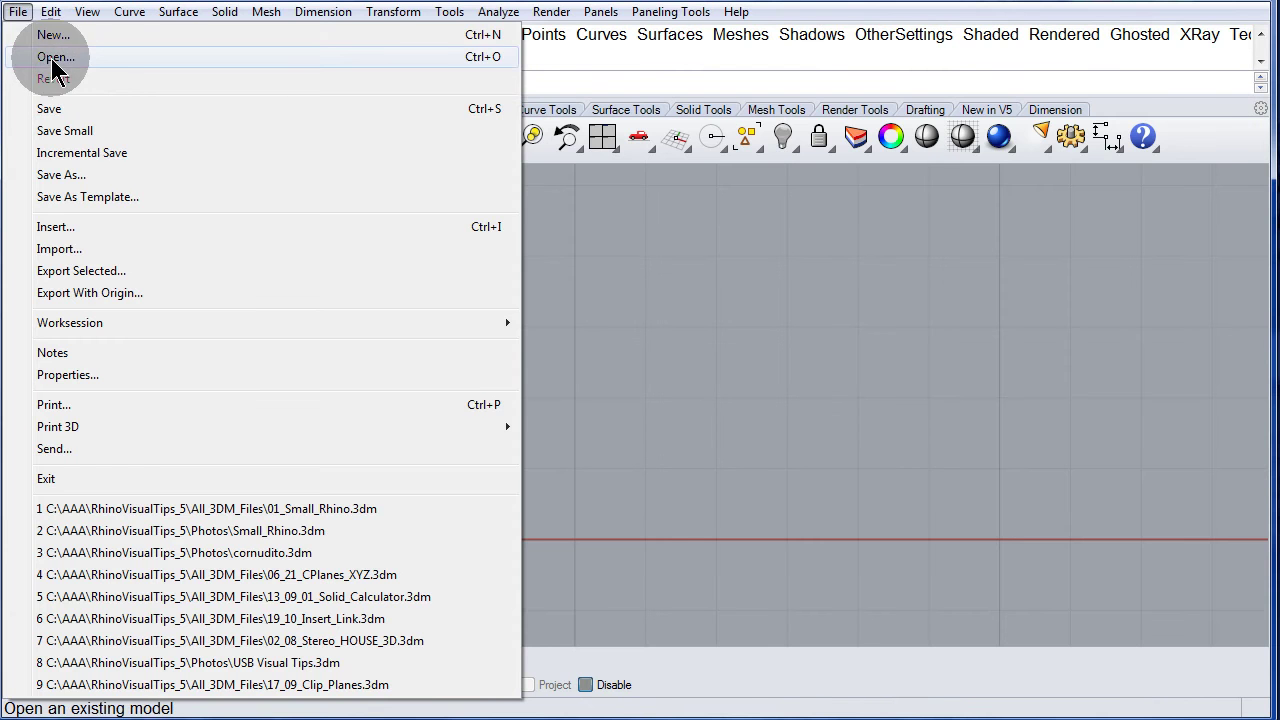
left_click(55, 57)
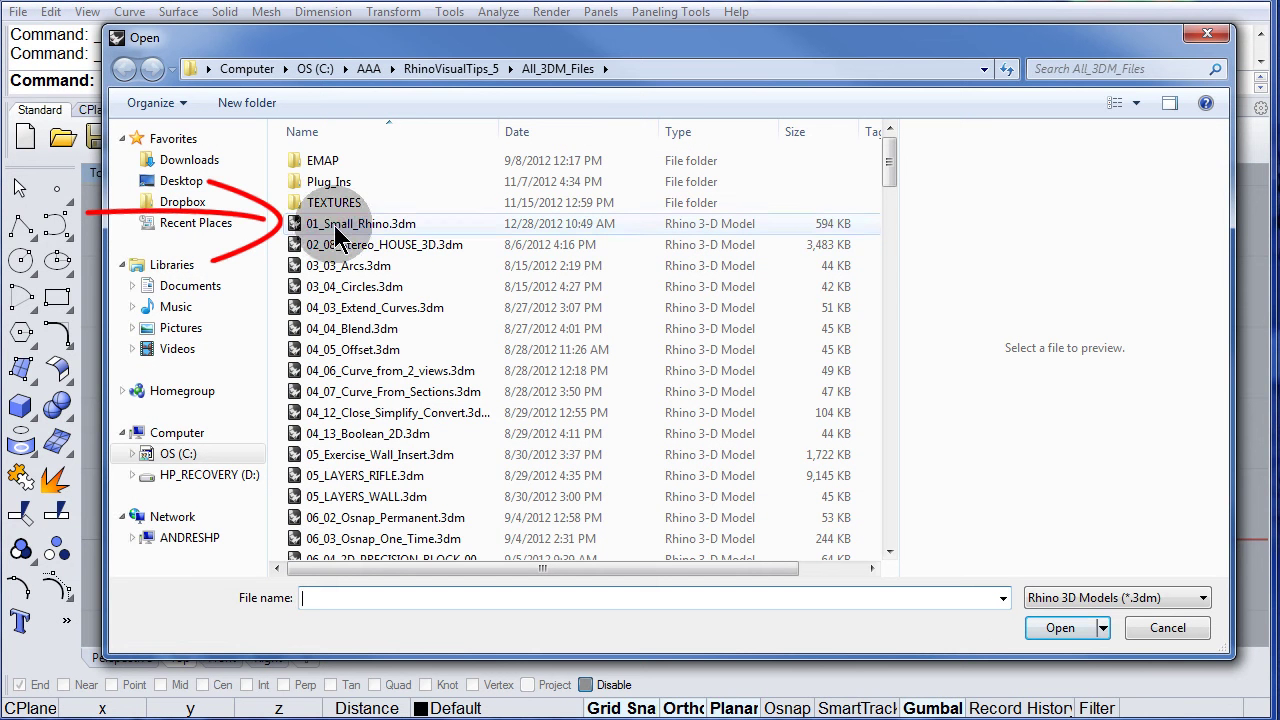
left_click(330, 226)
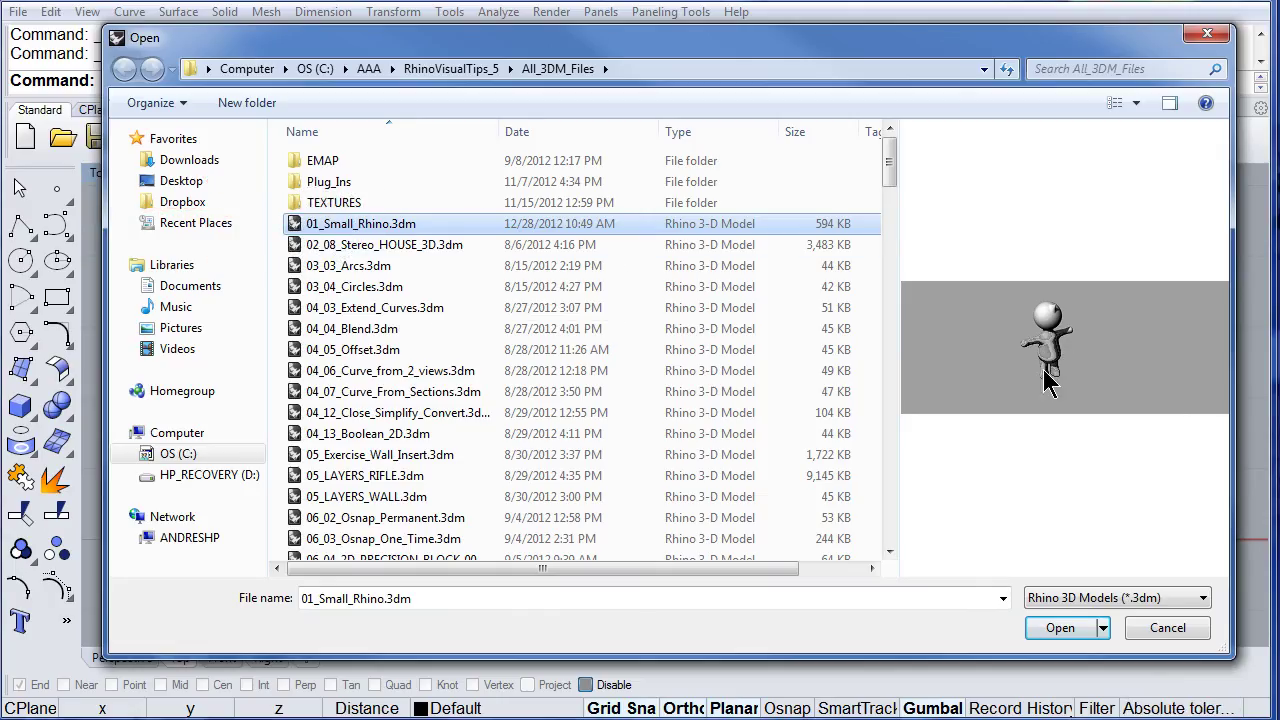
left_click(1062, 628)
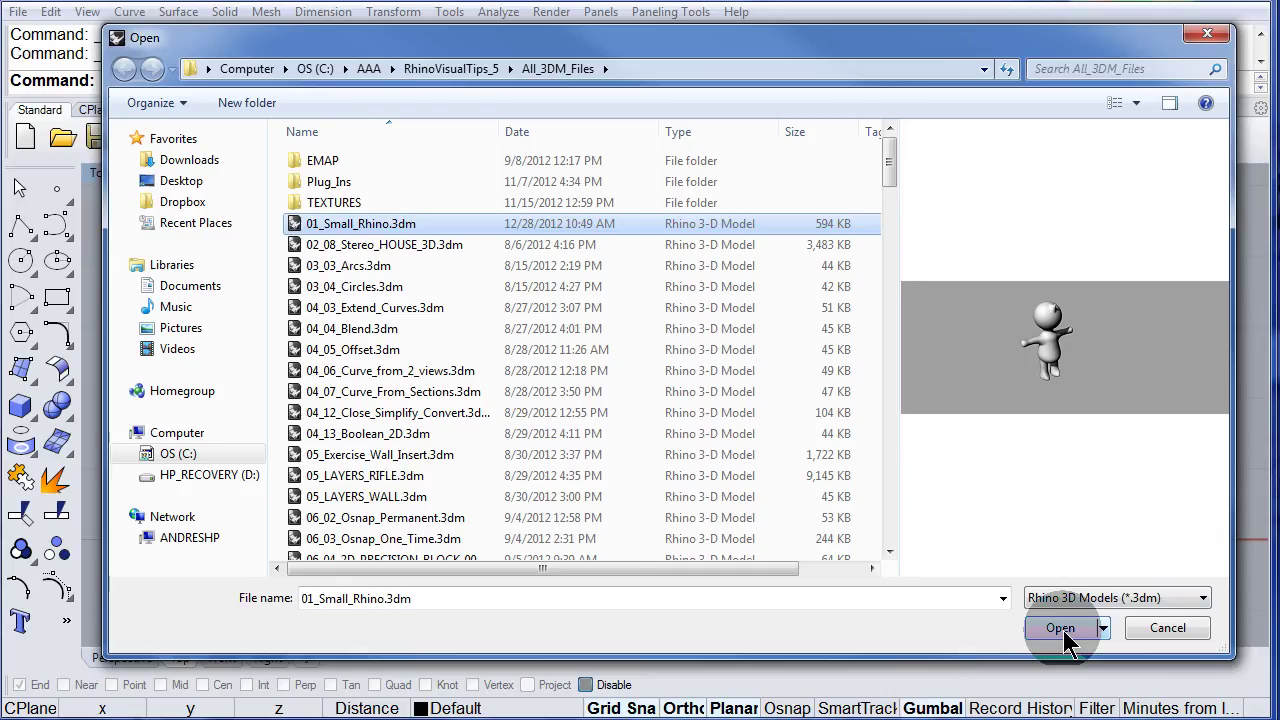
left_click(1062, 628)
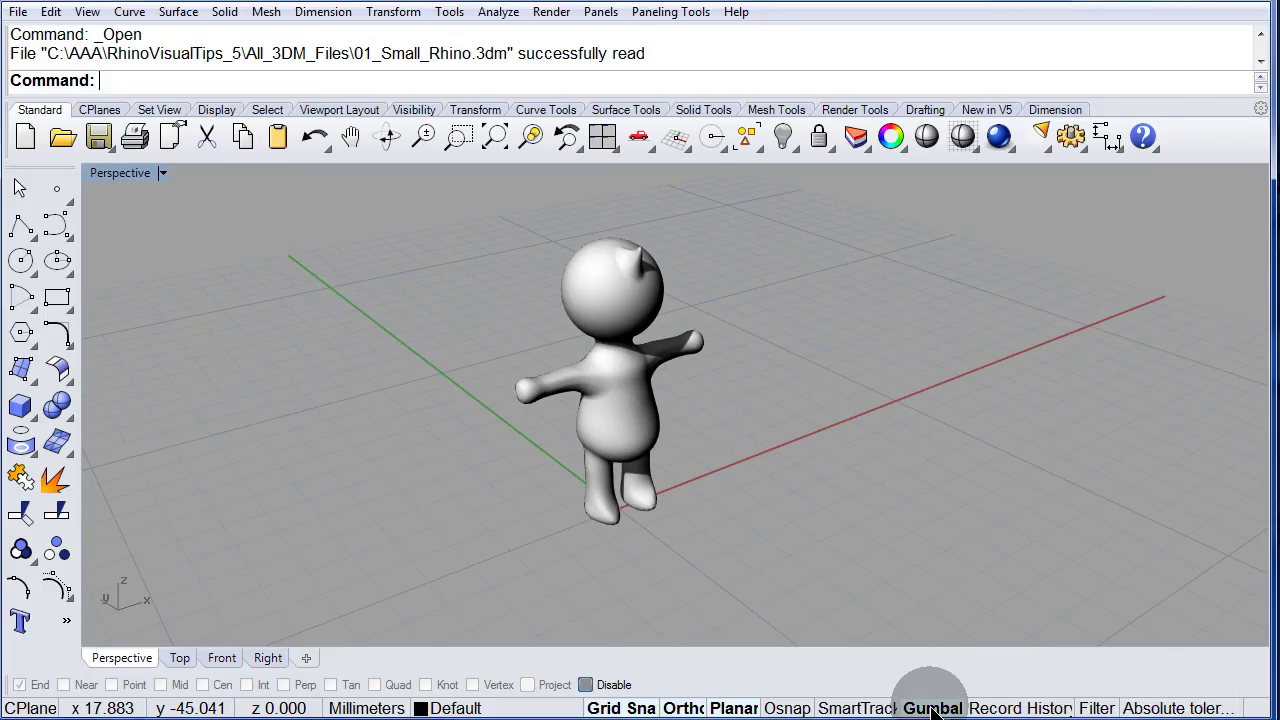
Toggle the Gumball pane off and on, then select the rhino mesh
left_click(930, 707)
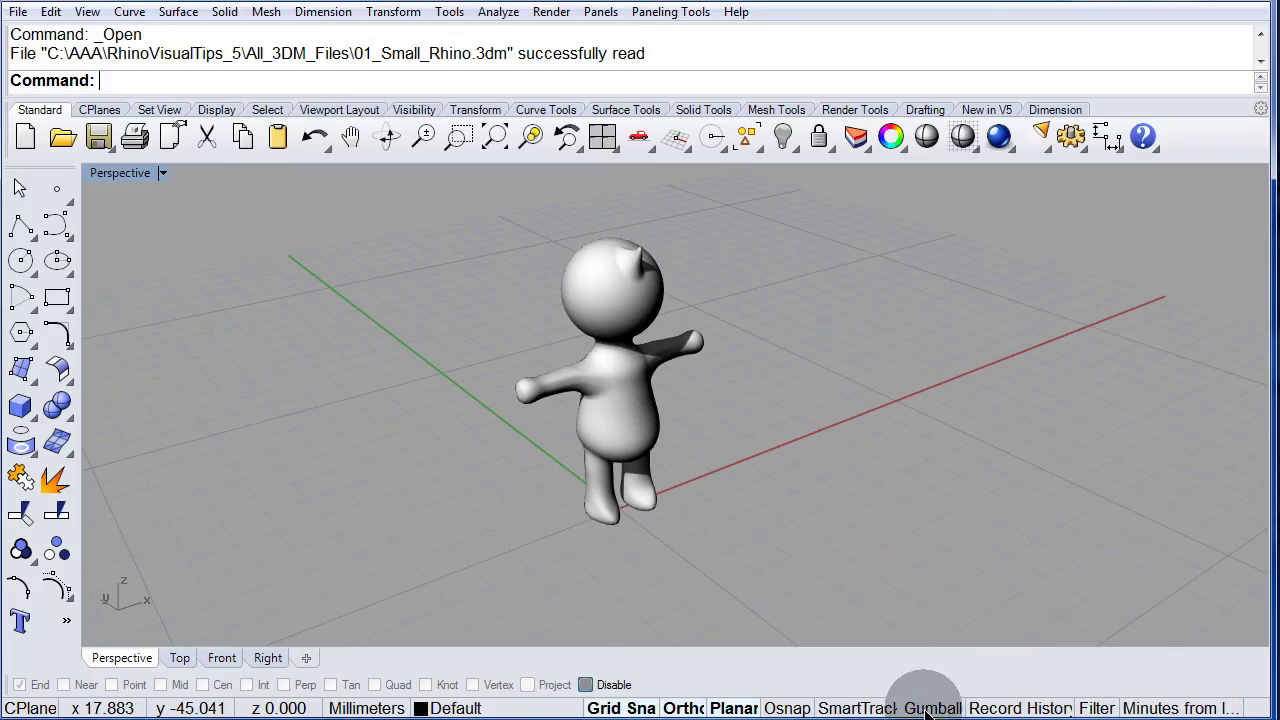
left_click(937, 710)
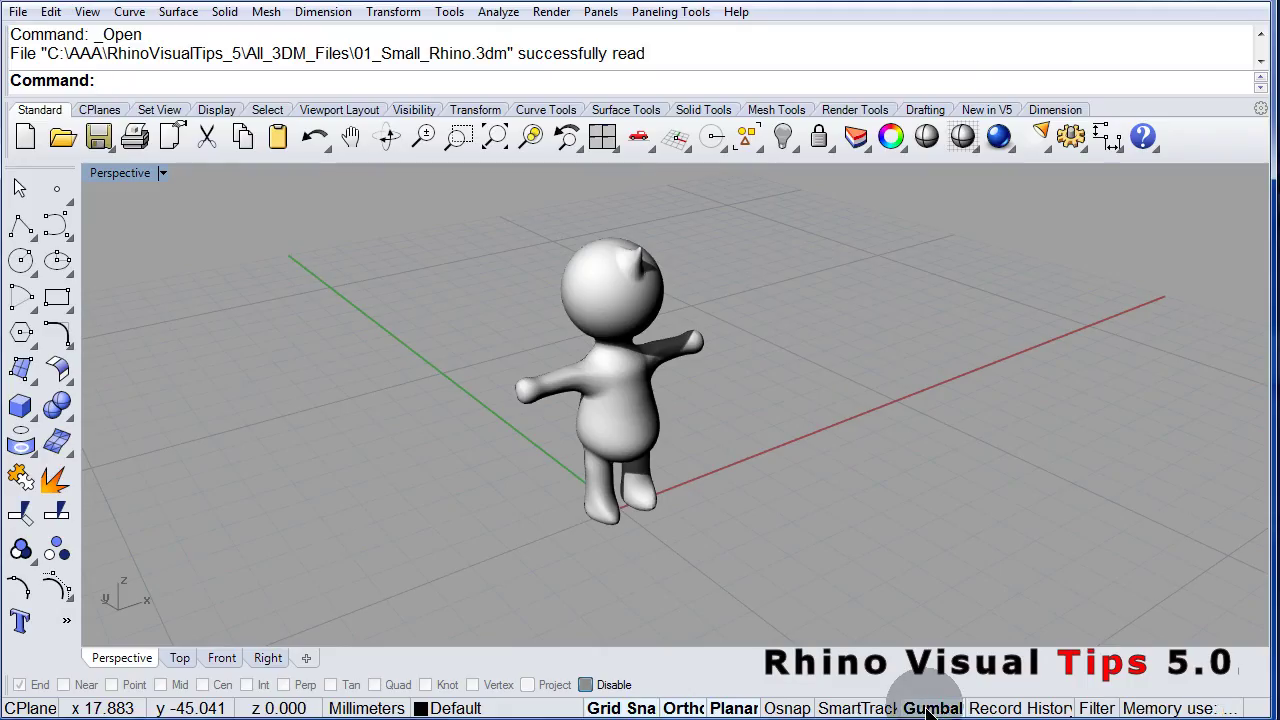
left_click(623, 395)
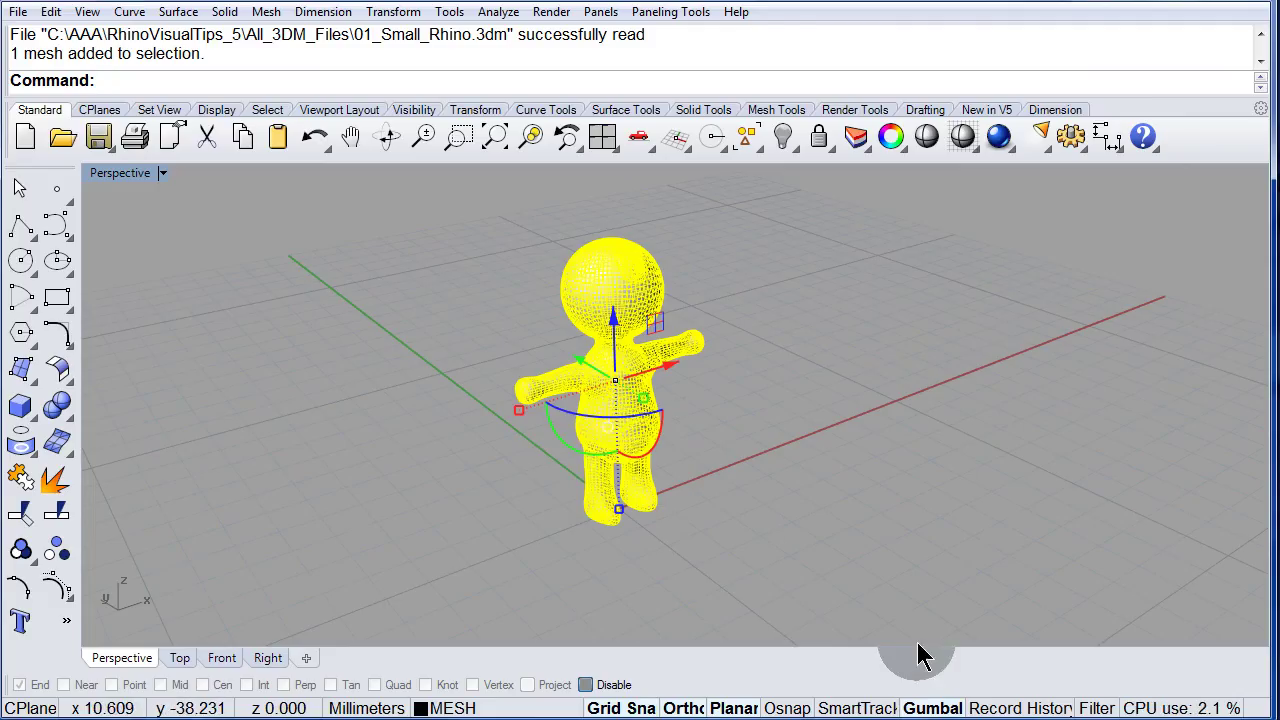
Set gumball radius 150, tip width 25, axis and arc thickness 5, and apply
right_click(915, 710)
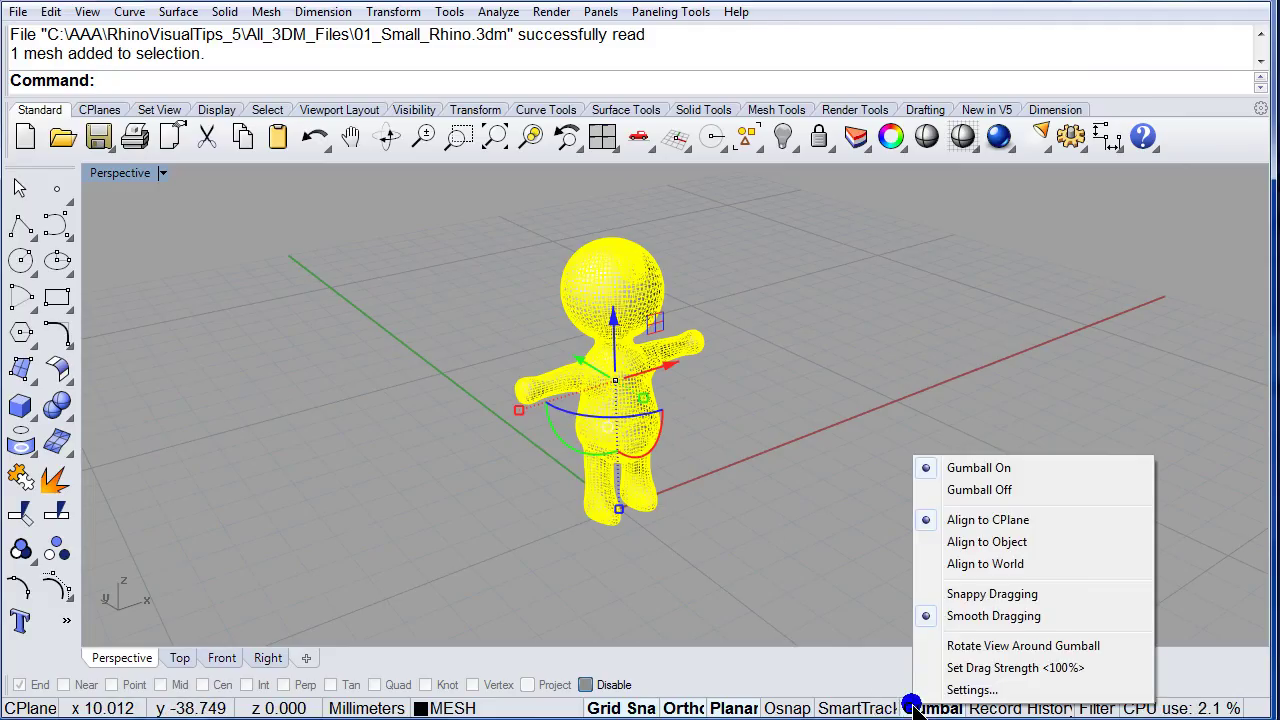
left_click(966, 690)
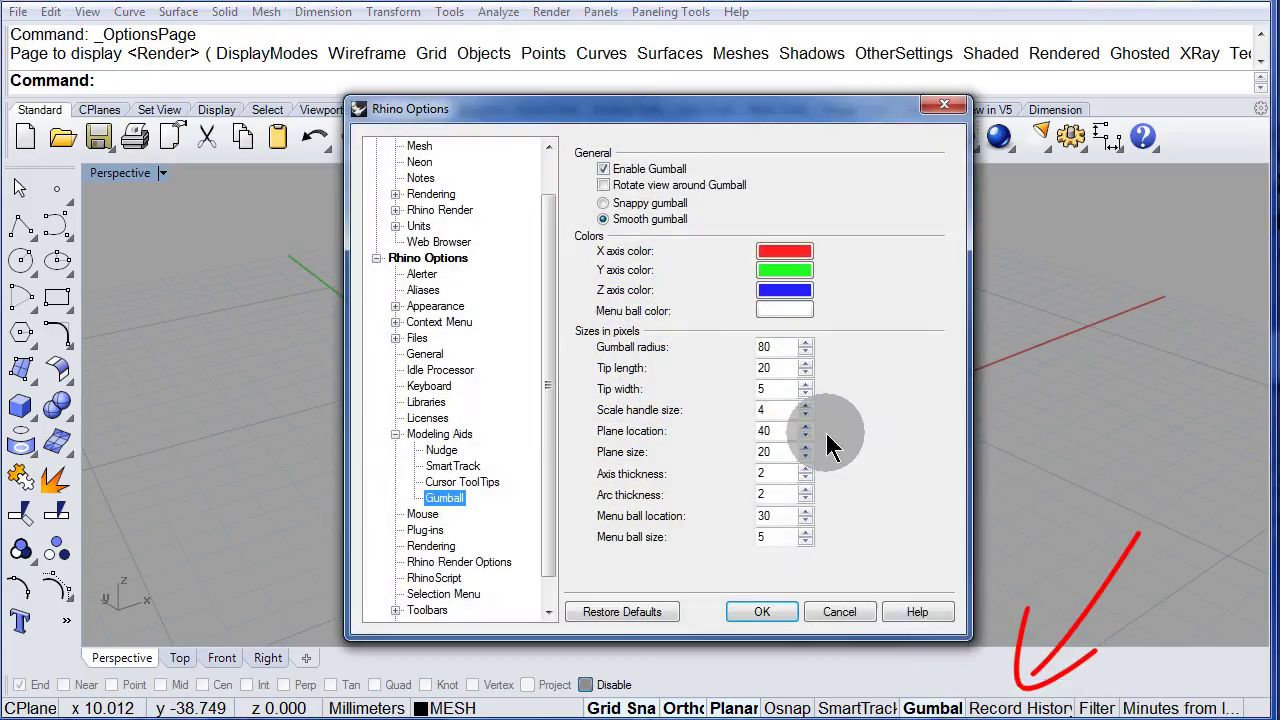
double_click(765, 347)
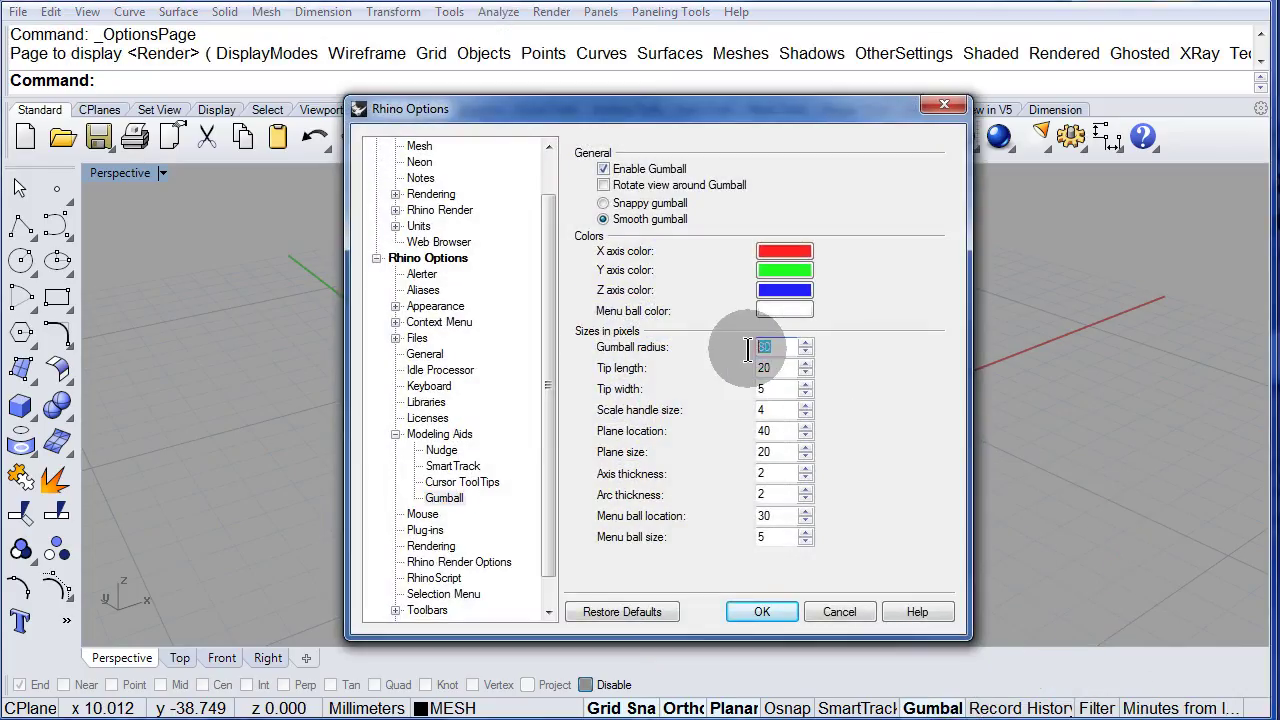
type("15")
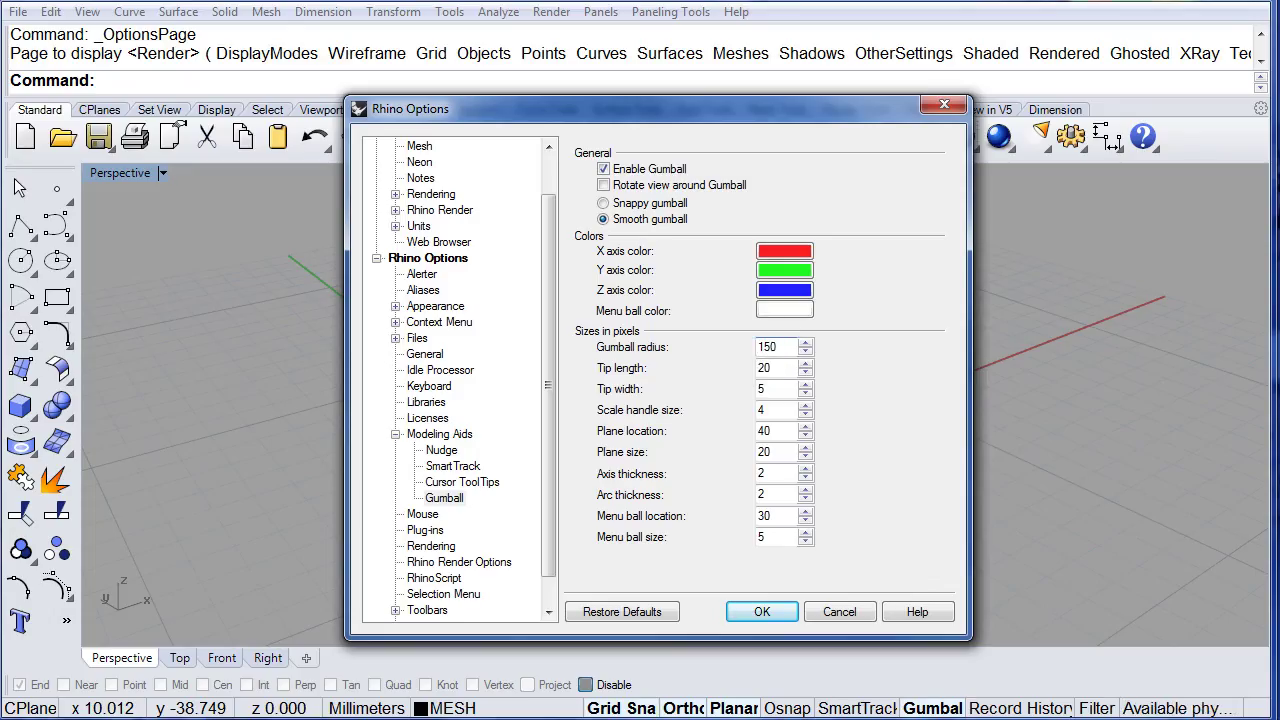
left_click(751, 380)
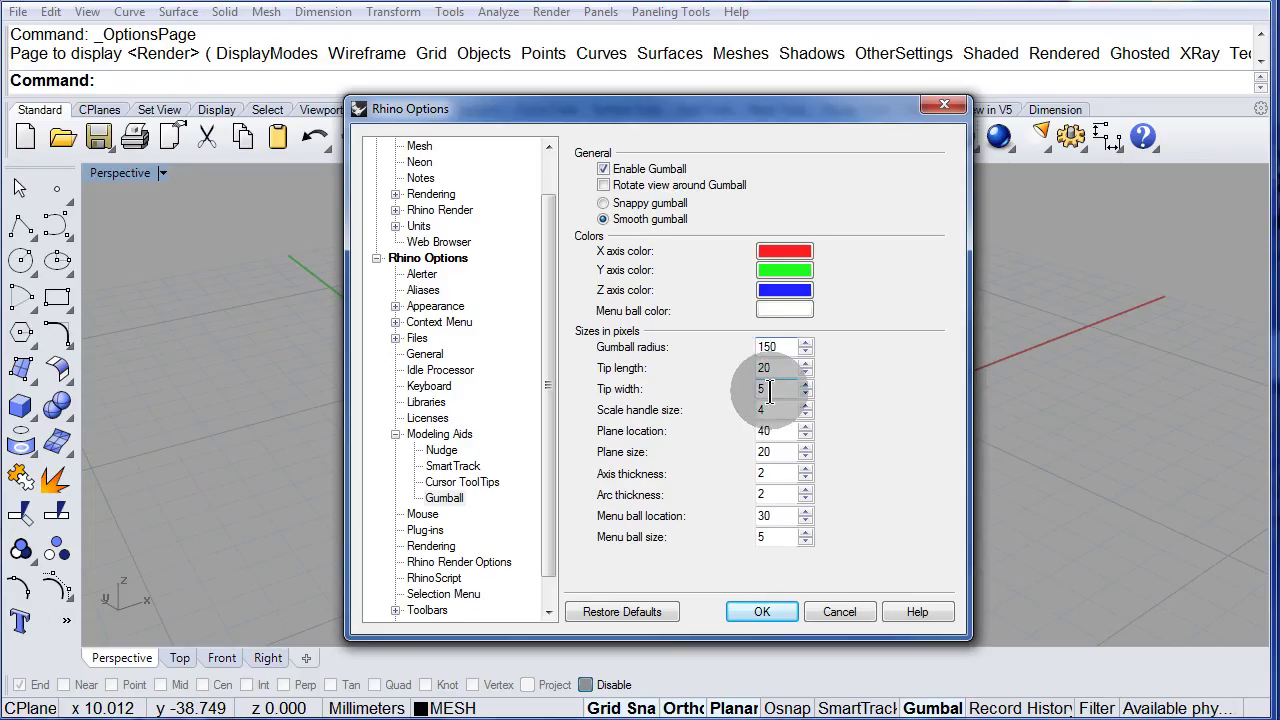
double_click(767, 390)
type("2")
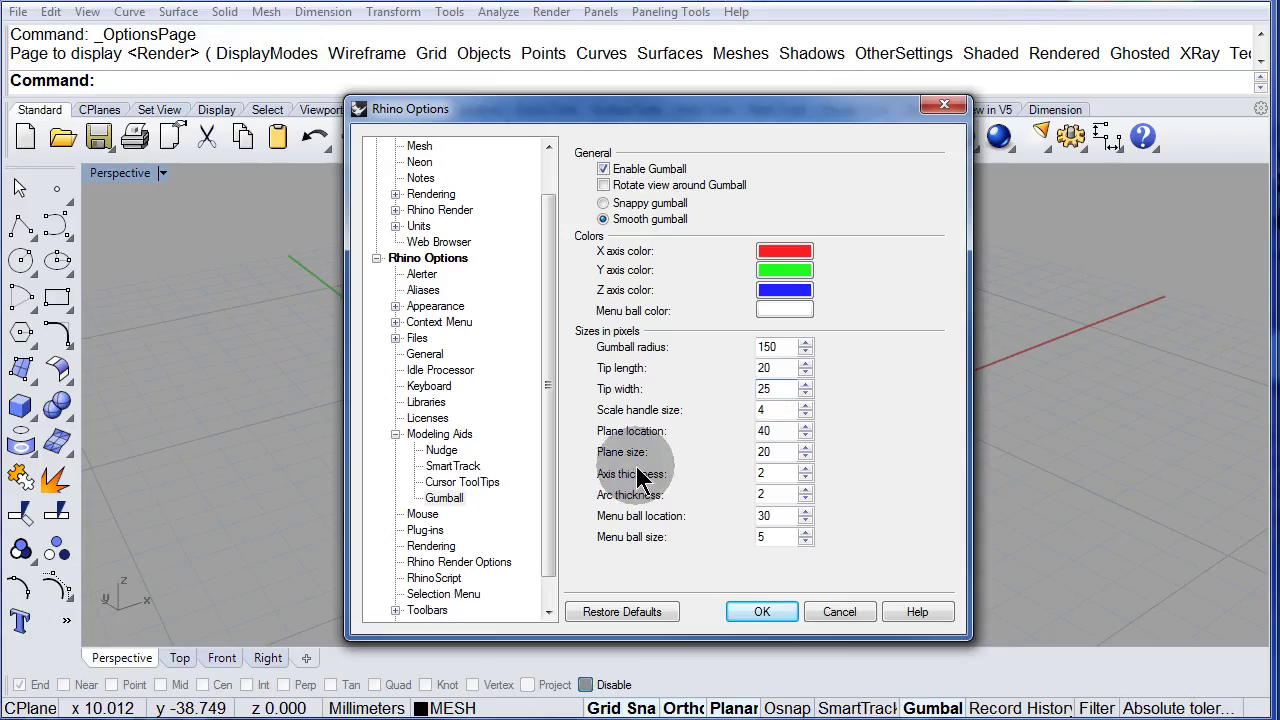
left_click(766, 477)
double_click(766, 477)
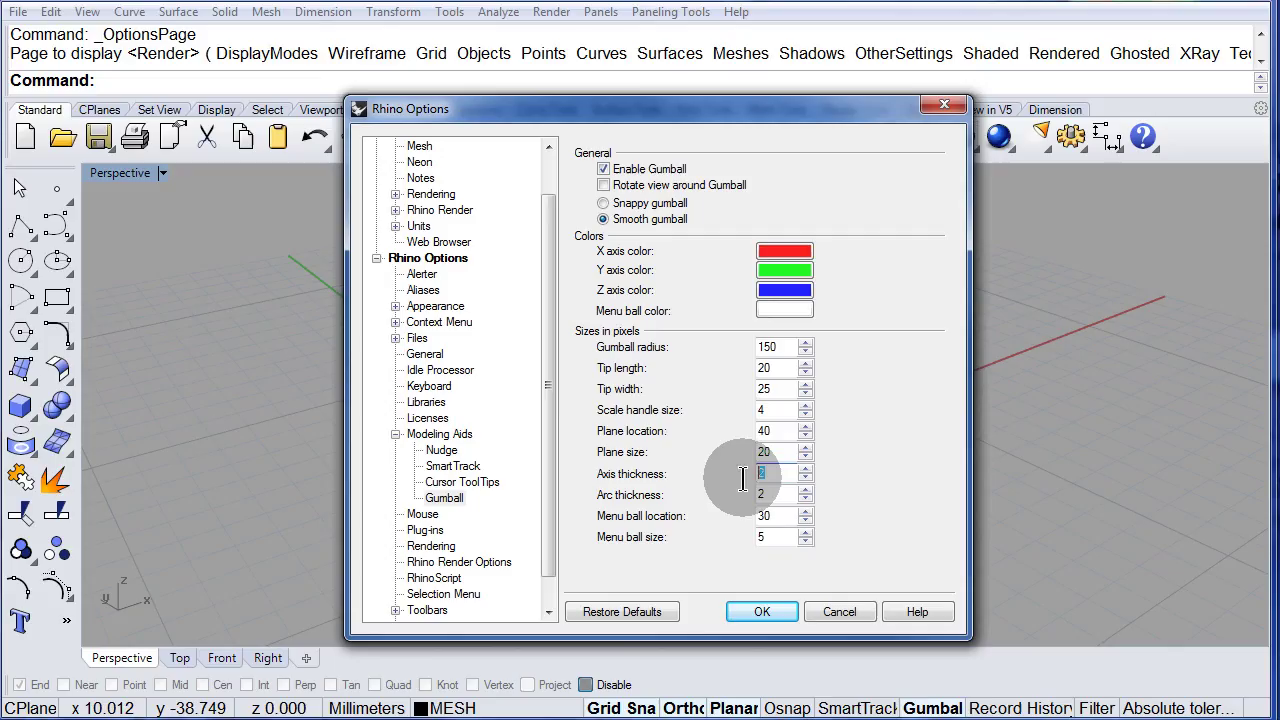
type("5")
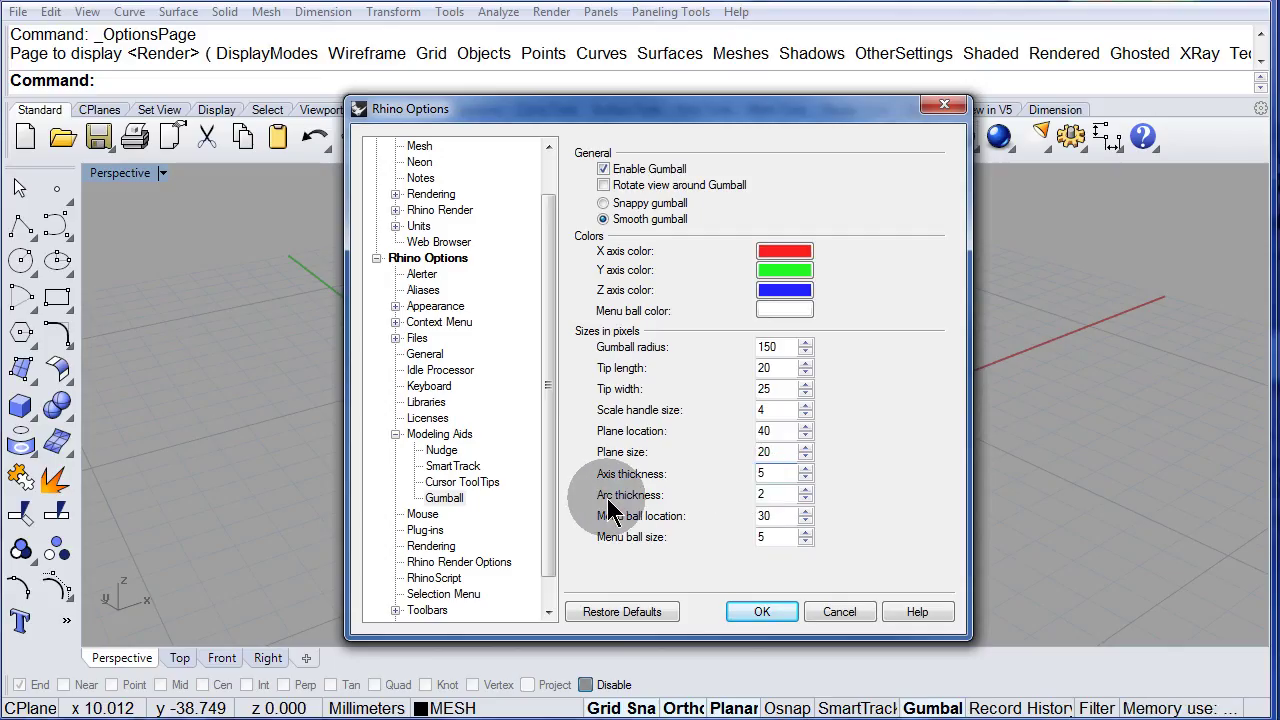
double_click(768, 495)
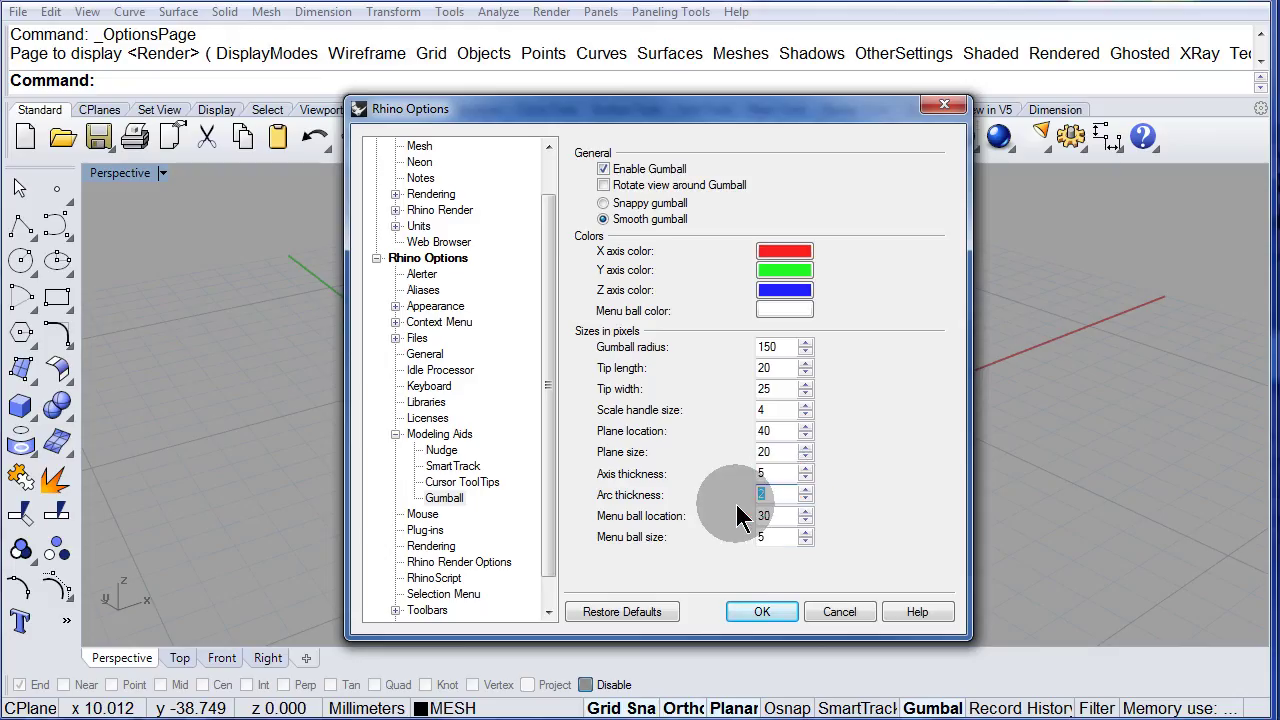
type("5")
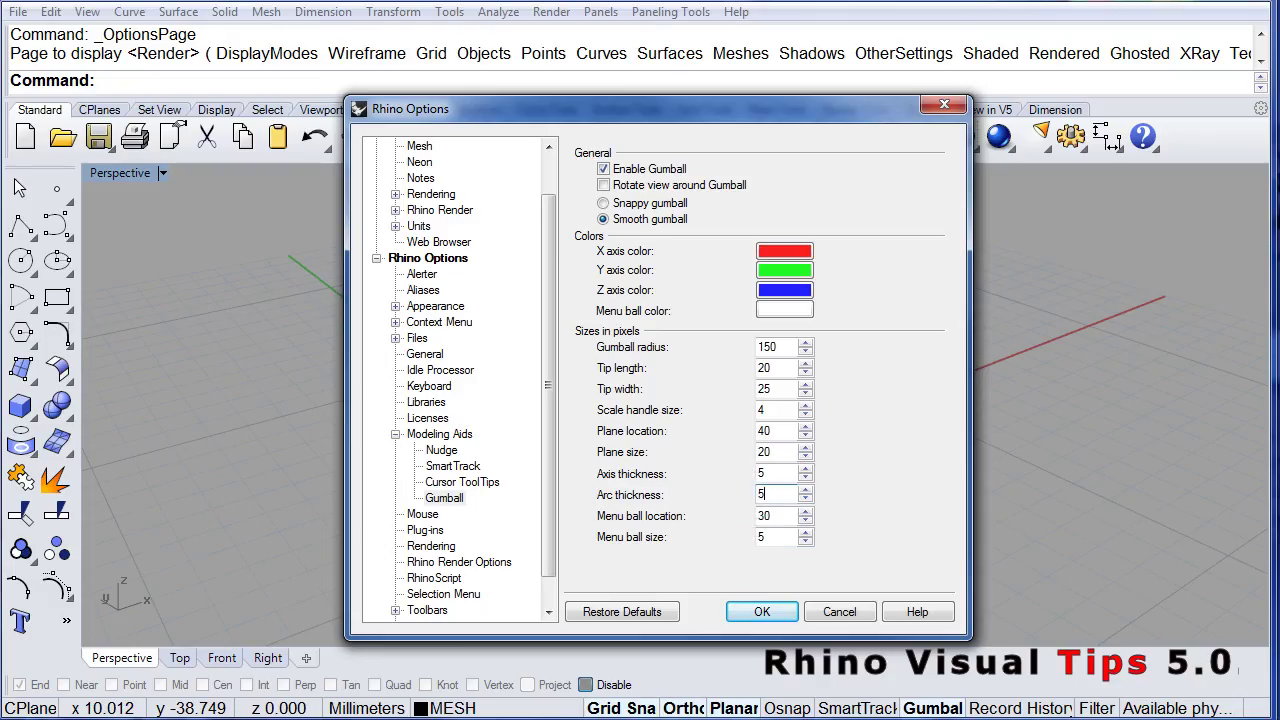
left_click(749, 612)
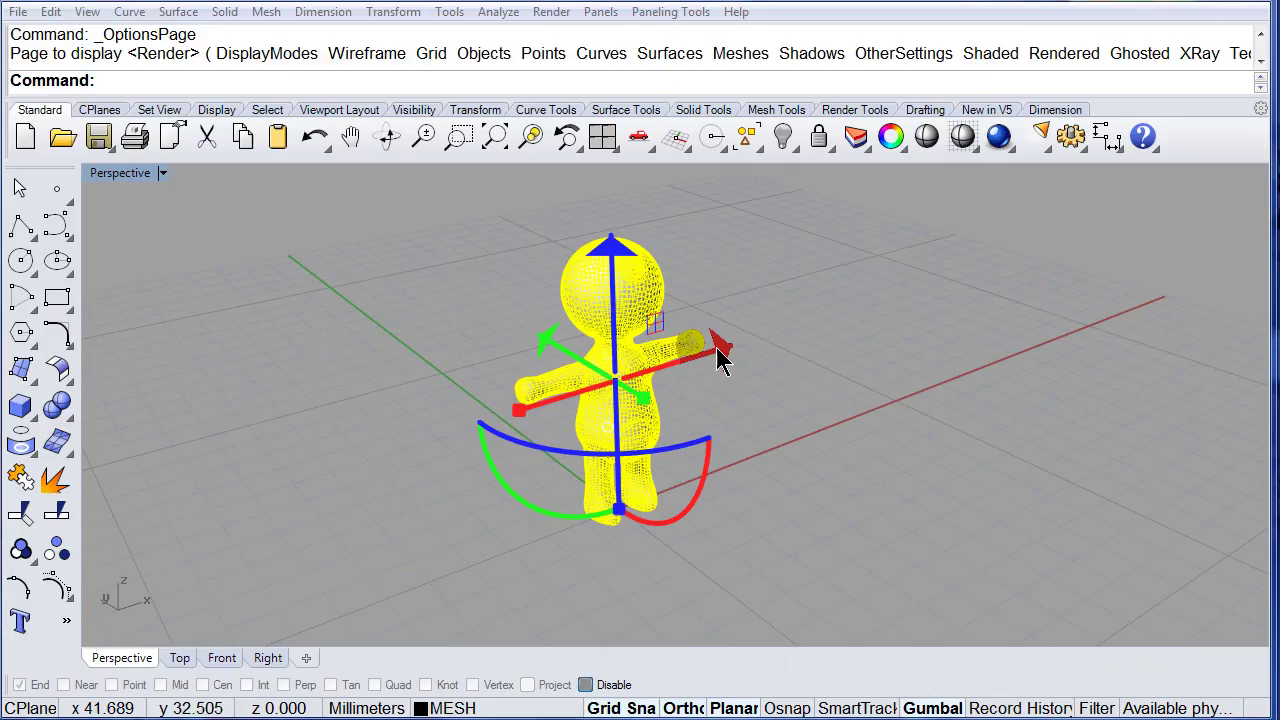
Alt-drag the gumball arrows to copy the rhino along X and Y, then lift it along Z
mouse_move(720, 354)
left_mouse_down()
mouse_move(862, 311)
mouse_move(535, 445)
mouse_move(885, 315)
mouse_move(763, 346)
mouse_move(512, 455)
mouse_move(926, 325)
mouse_move(507, 518)
mouse_move(831, 404)
mouse_move(722, 460)
mouse_move(737, 463)
left_mouse_up()
key("alt")
right_click_drag(523, 517, 654, 500)
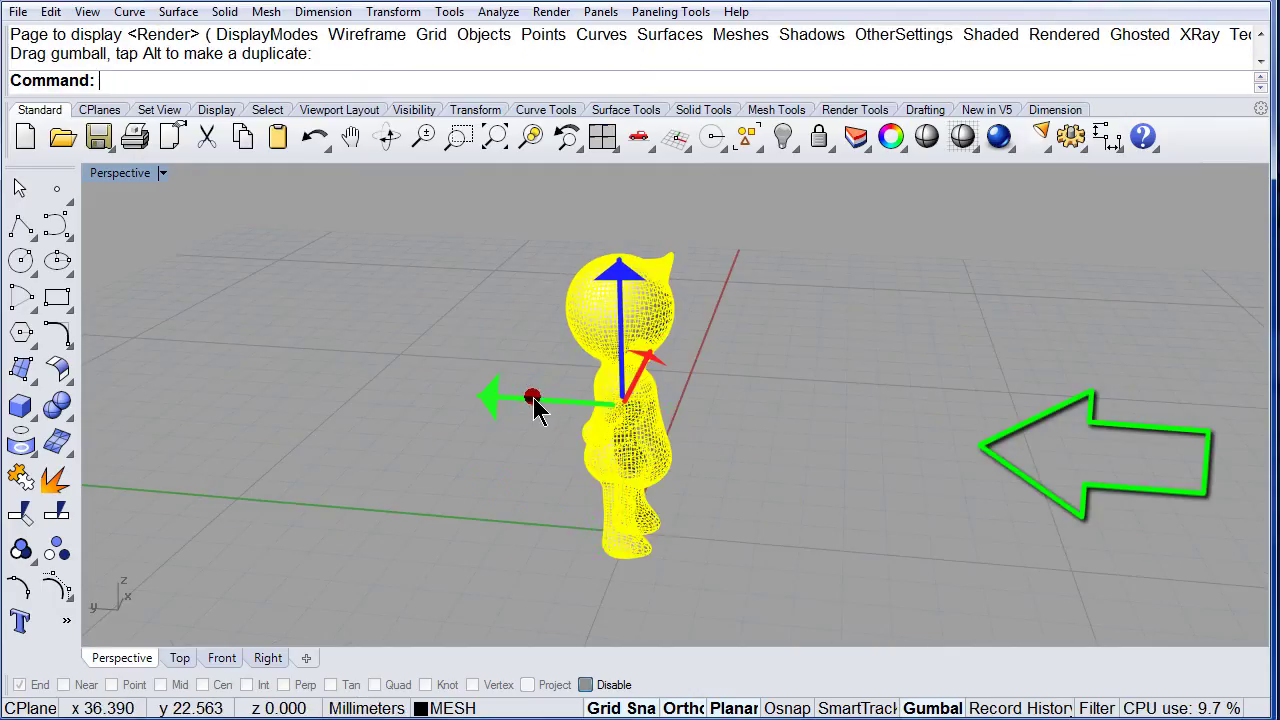
left_click_drag(534, 400, 543, 449)
key("alt")
mouse_move(866, 514)
right_mouse_down()
mouse_move(877, 514)
mouse_move(808, 531)
mouse_move(829, 514)
mouse_move(757, 485)
right_mouse_up()
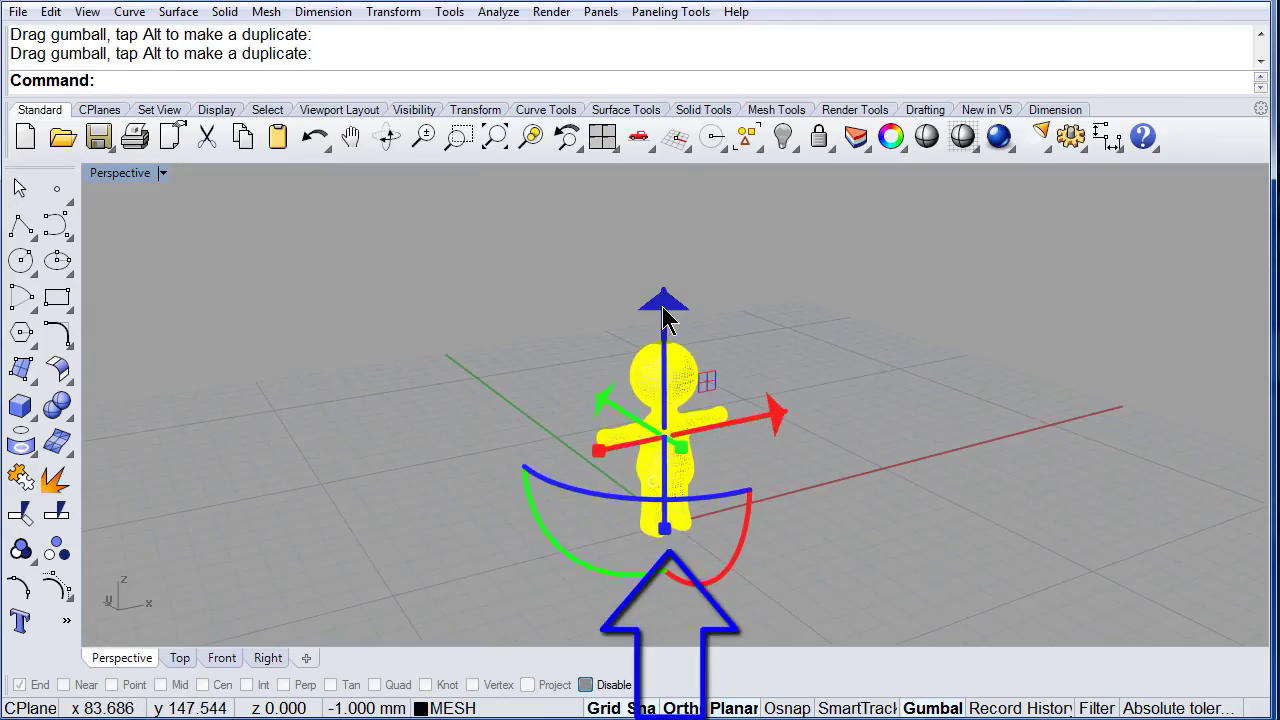
mouse_move(668, 349)
left_mouse_down()
mouse_move(666, 235)
mouse_move(674, 490)
mouse_move(681, 233)
mouse_move(672, 467)
mouse_move(673, 255)
mouse_move(674, 402)
mouse_move(670, 336)
left_mouse_up()
key("alt")
Turn off Grid Snap and Ortho on the status bar
right_click_drag(893, 485, 843, 480)
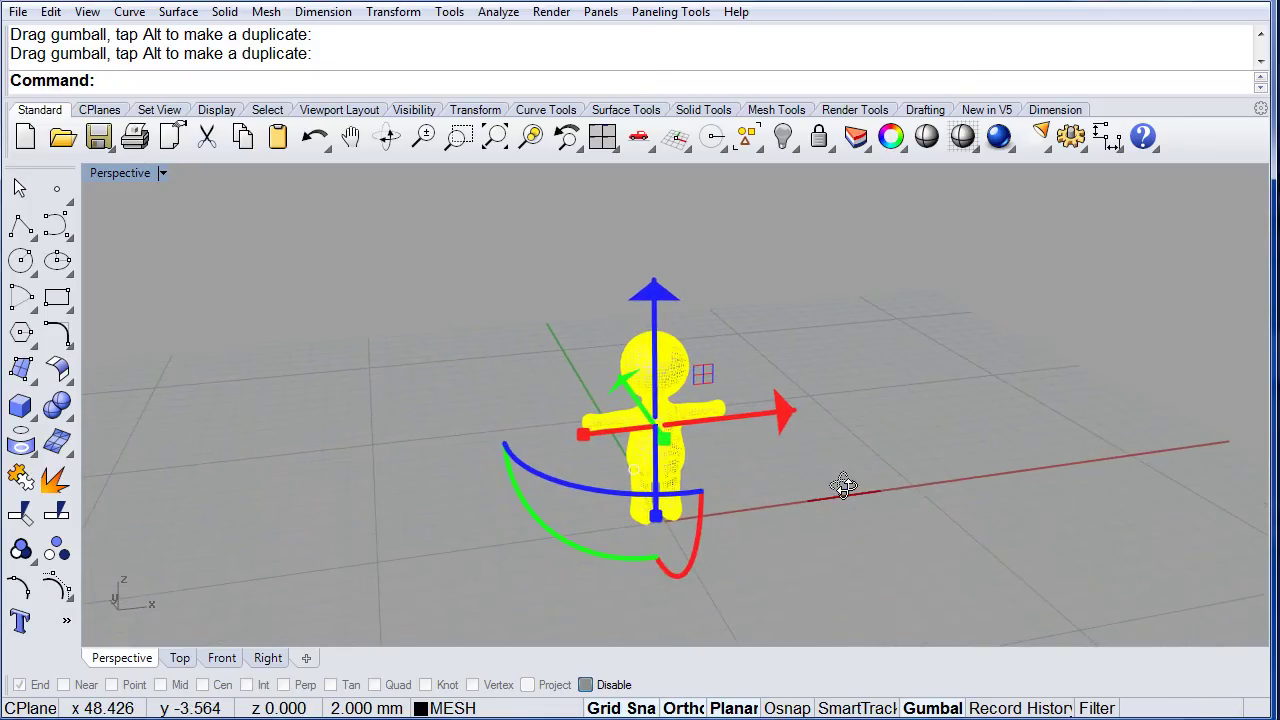
left_click(607, 709)
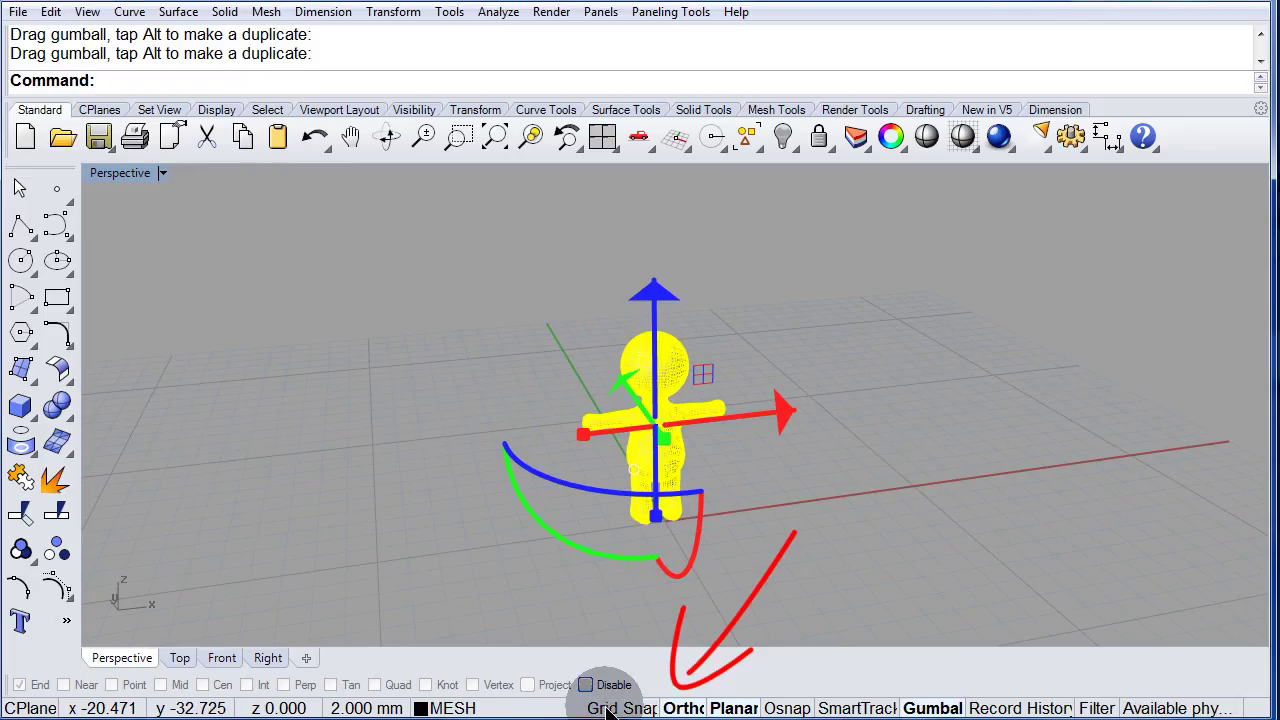
left_click(688, 709)
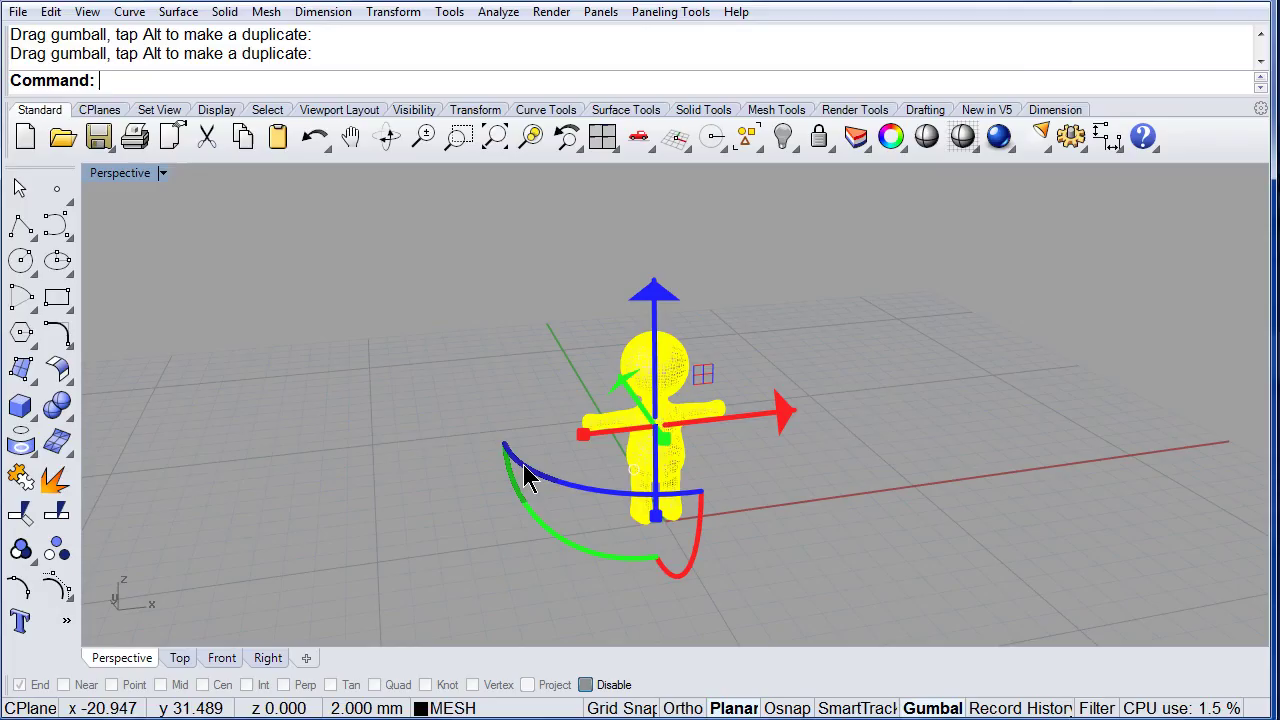
Rotate the rhino freely with the gumball arcs, including about 97° around Y
left_click_drag(522, 467, 833, 479)
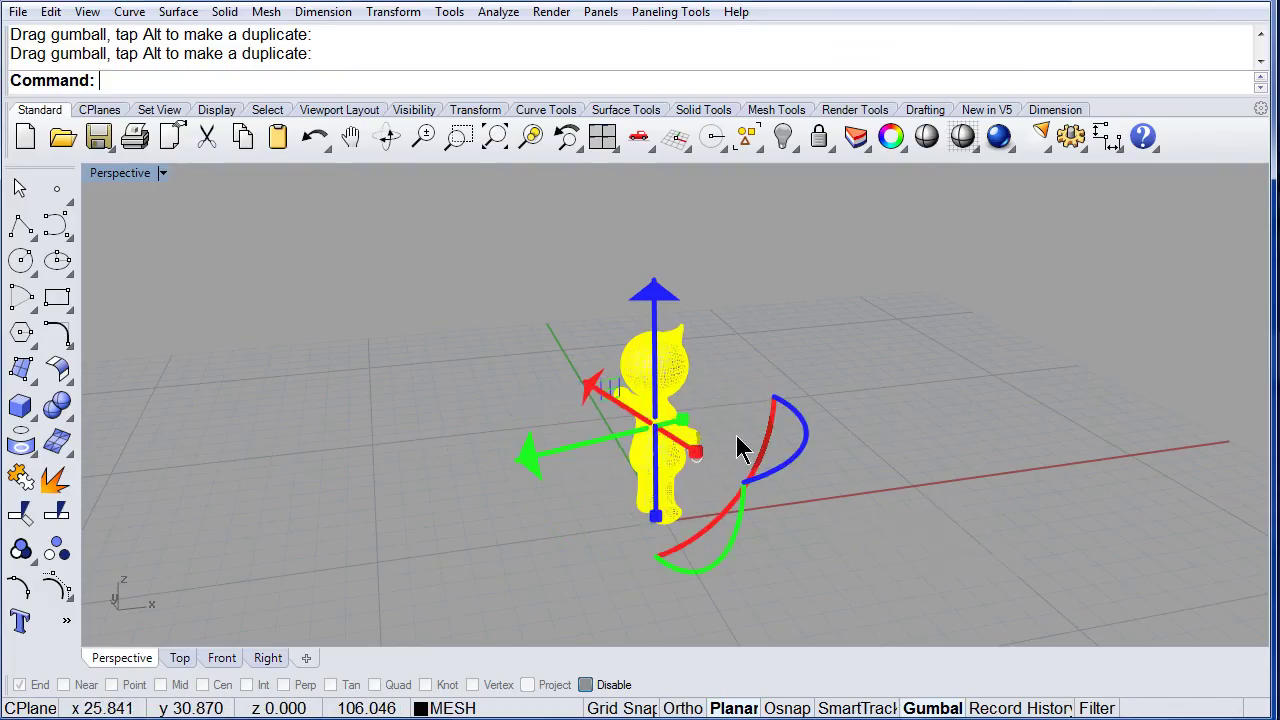
scroll(690, 440, "up", 5)
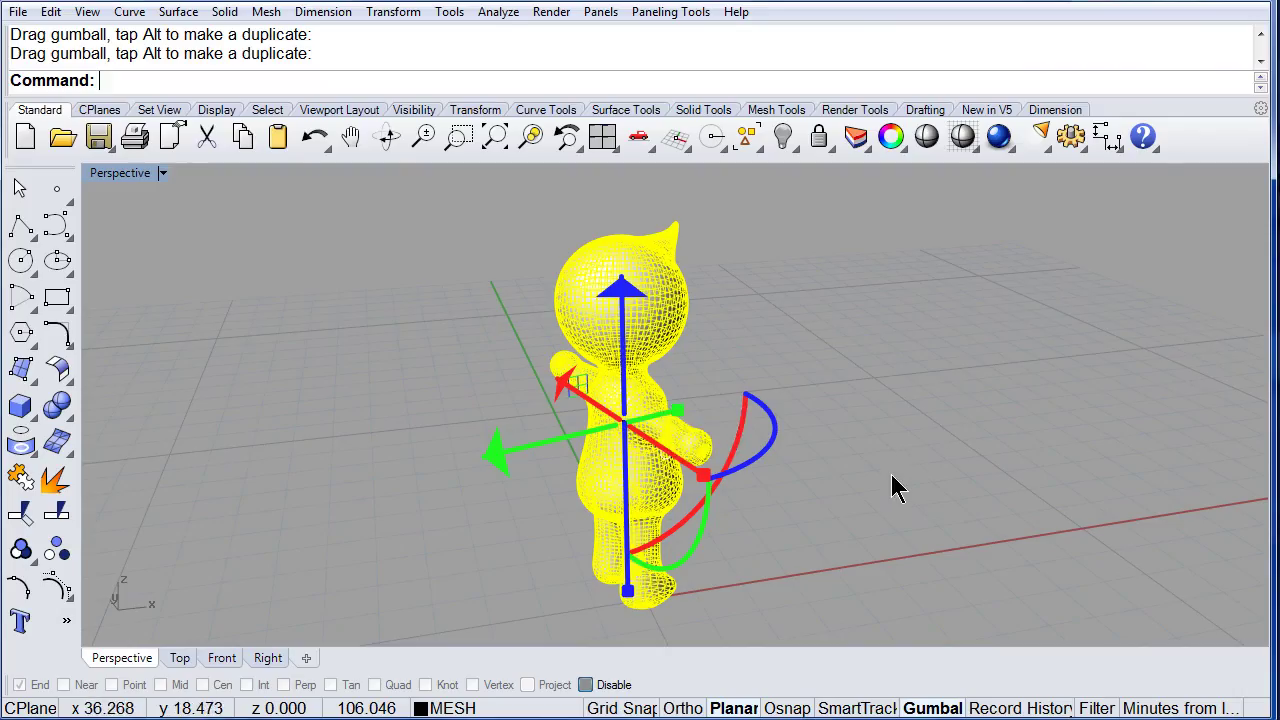
mouse_move(888, 475)
right_mouse_down()
mouse_move(694, 486)
mouse_move(718, 455)
right_mouse_up()
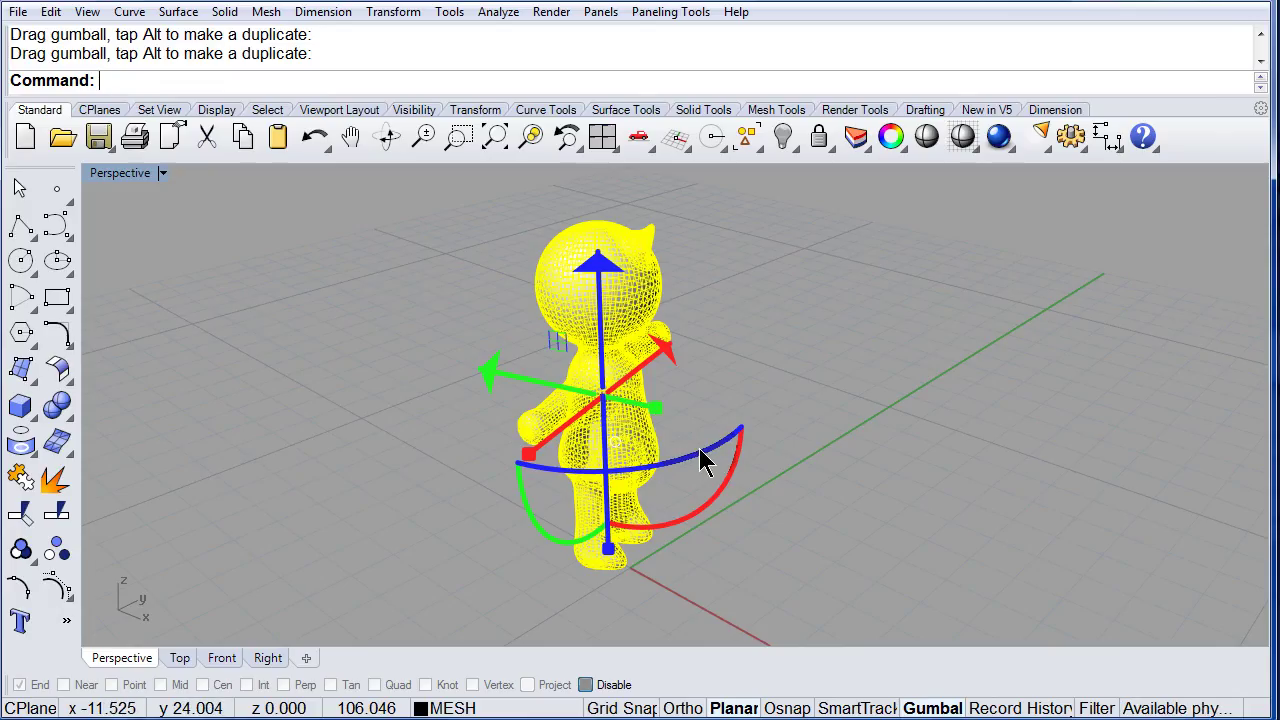
left_click_drag(703, 462, 633, 454)
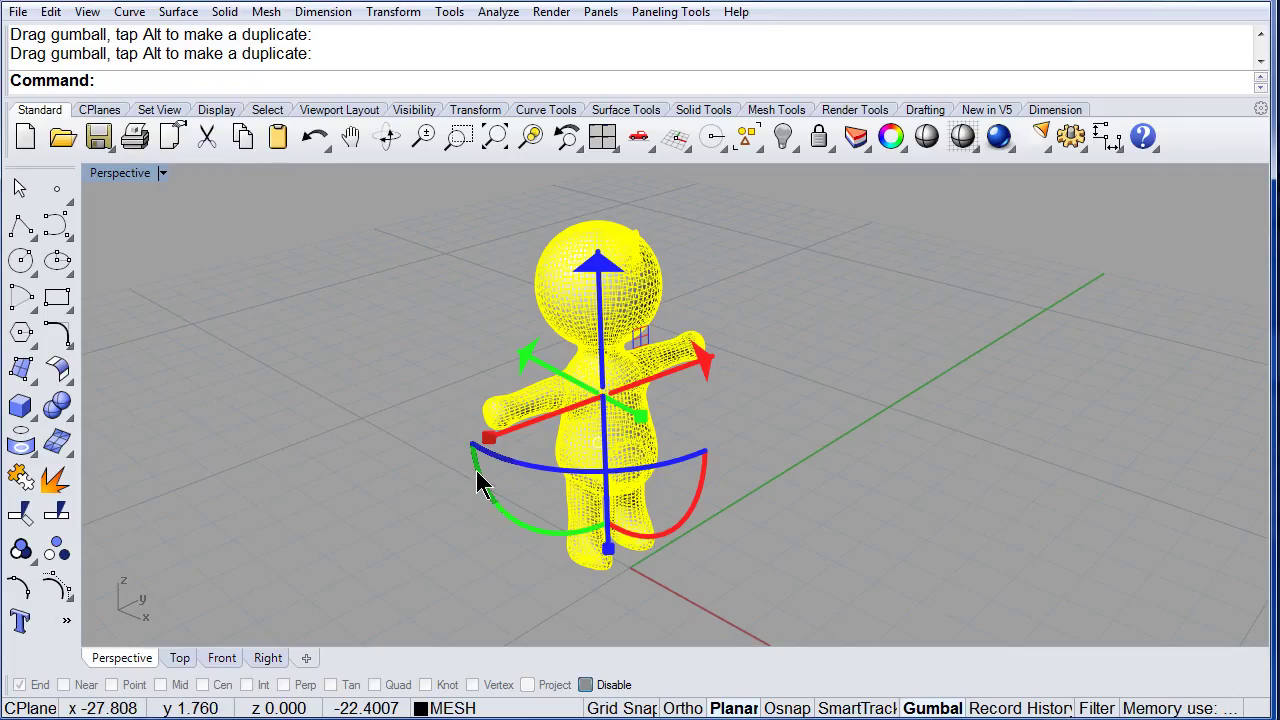
mouse_move(476, 470)
left_mouse_down()
mouse_move(490, 496)
mouse_move(566, 509)
mouse_move(643, 490)
mouse_move(680, 350)
mouse_move(688, 360)
mouse_move(608, 492)
mouse_move(503, 432)
mouse_move(595, 300)
mouse_move(545, 488)
mouse_move(648, 488)
mouse_move(691, 447)
mouse_move(578, 498)
mouse_move(483, 474)
mouse_move(501, 468)
left_mouse_up()
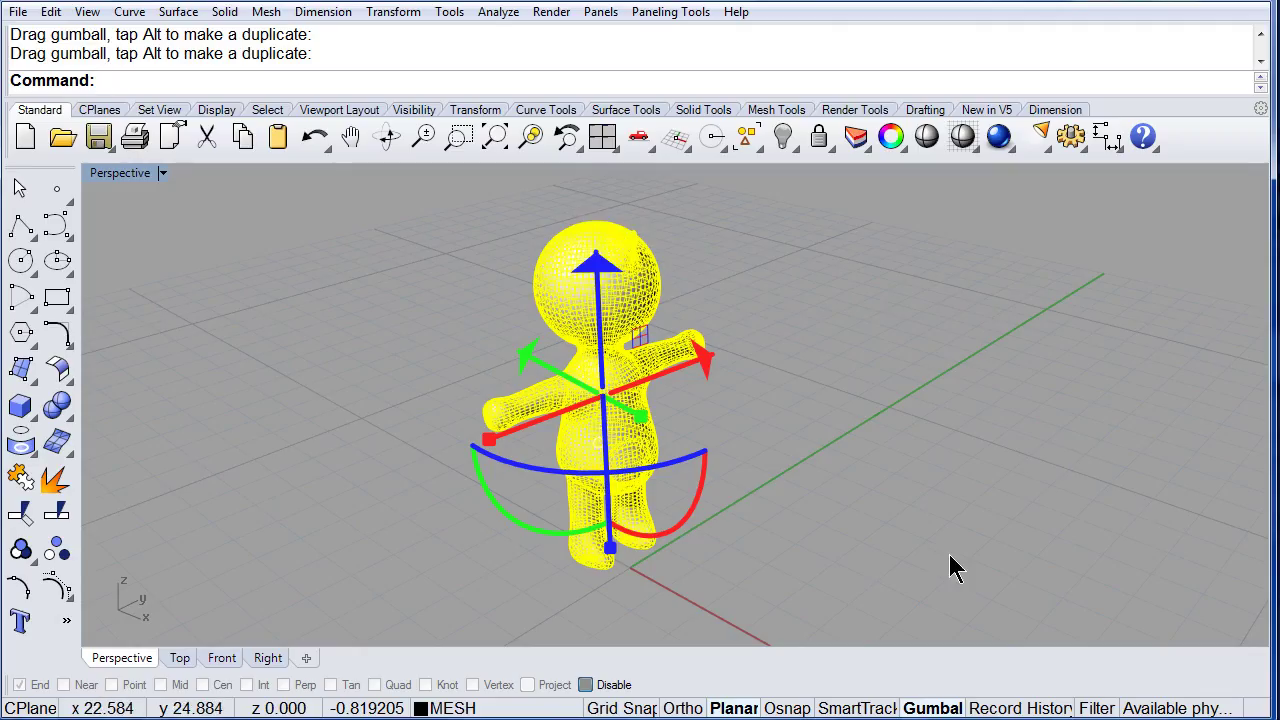
Hide the gumball and restore its default settings (radius 80, tip 5, thickness 2)
left_click(925, 708)
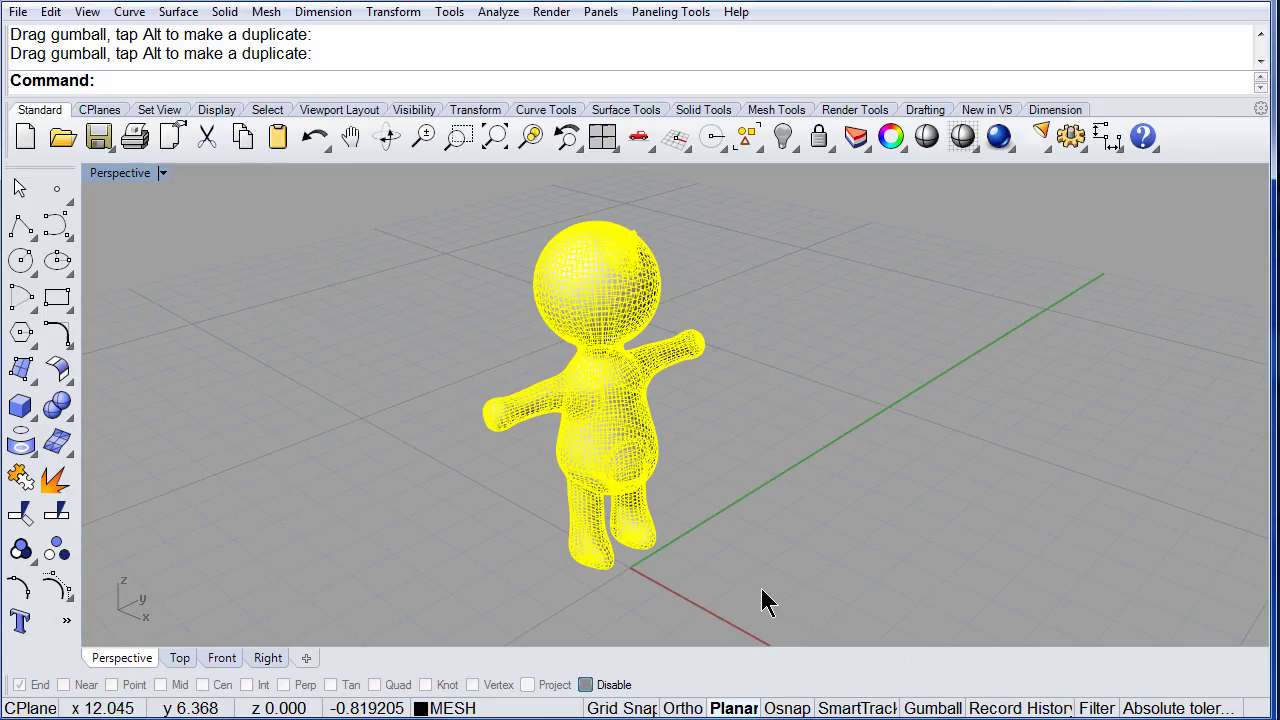
right_click(926, 708)
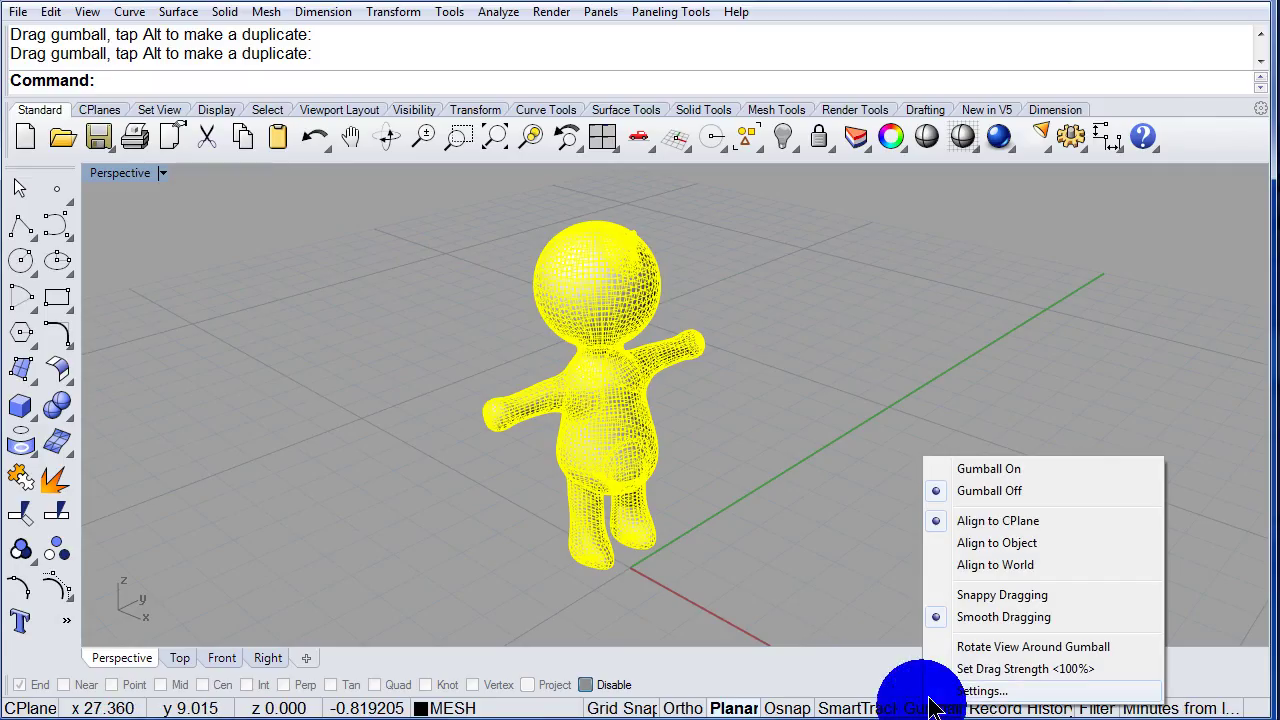
left_click(980, 691)
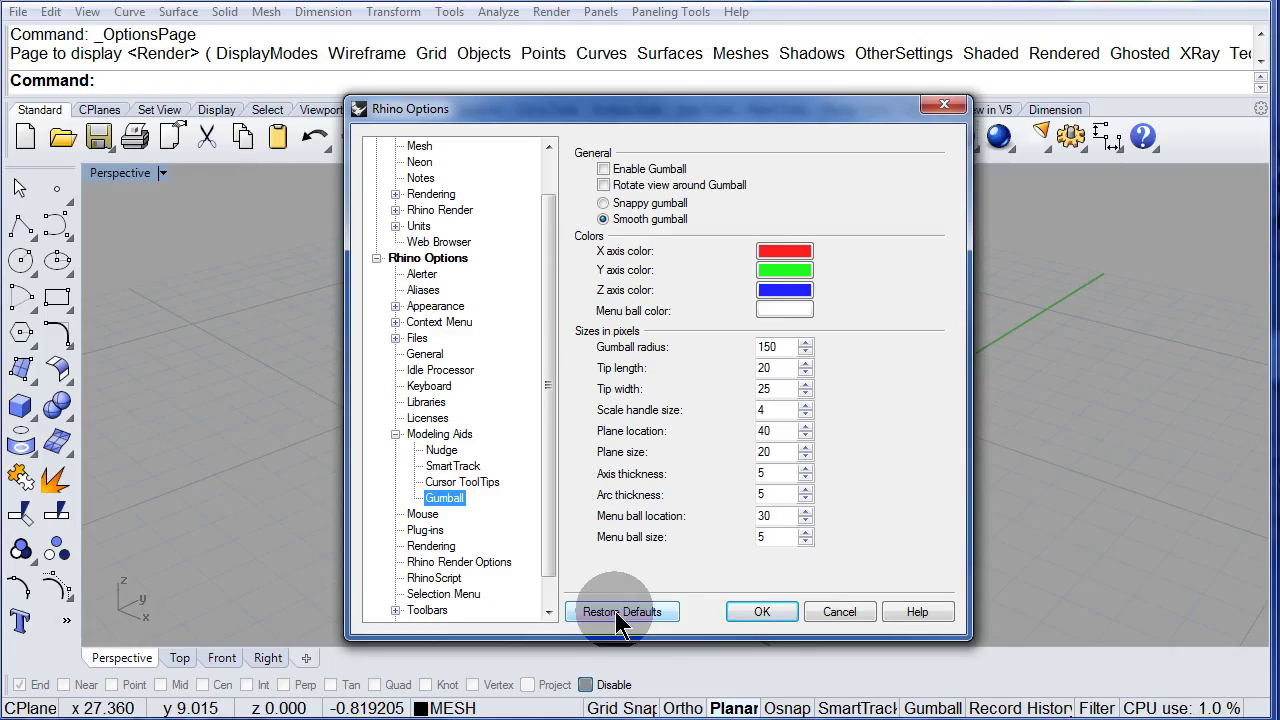
left_click(618, 617)
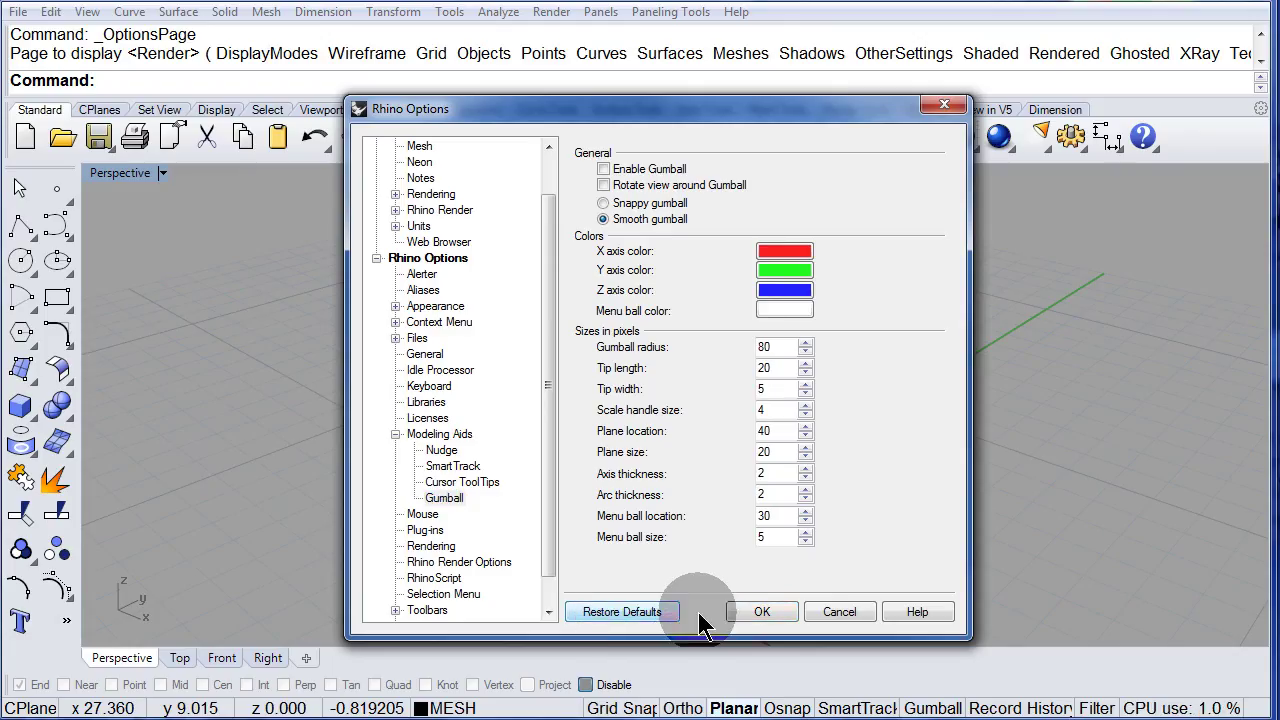
left_click(762, 614)
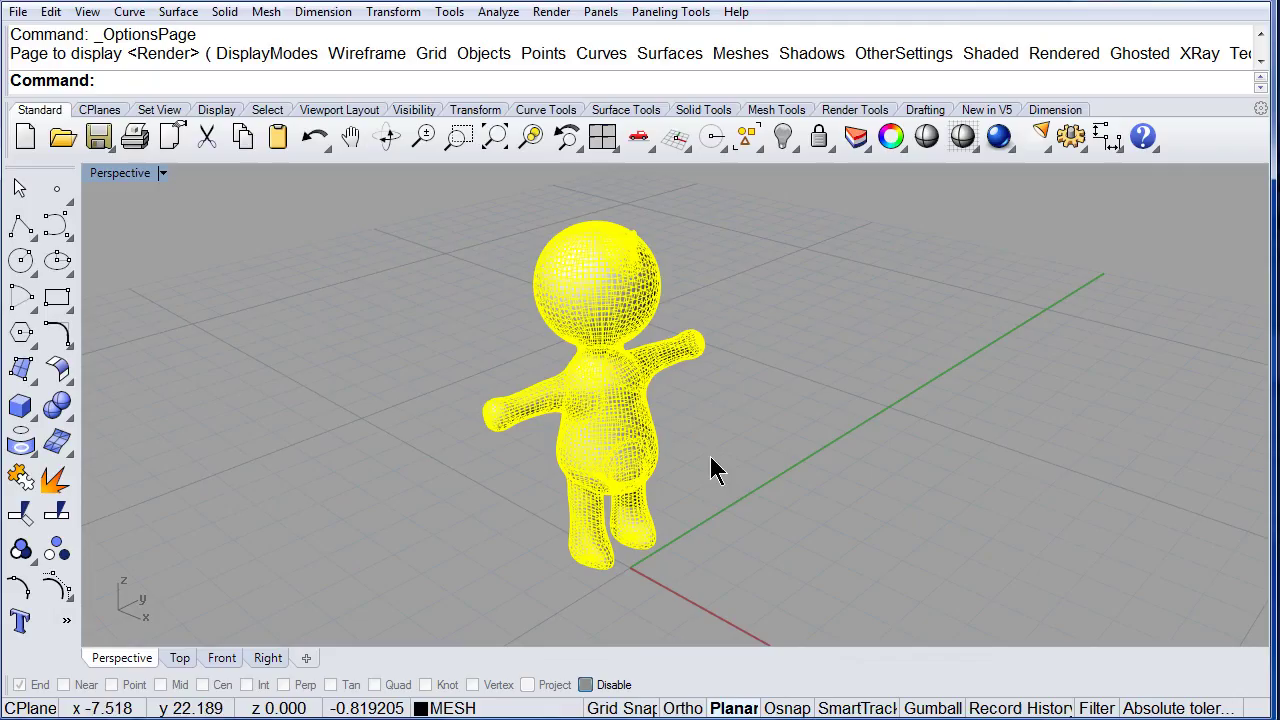
left_click(622, 382)
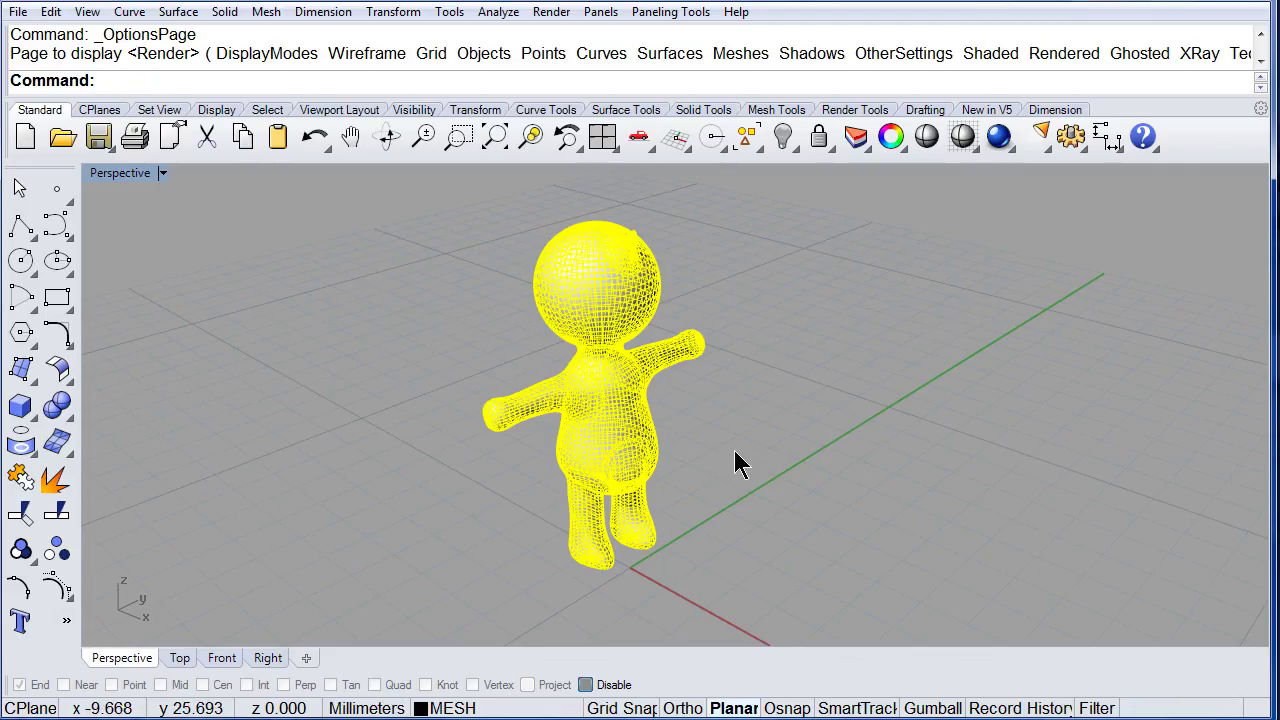